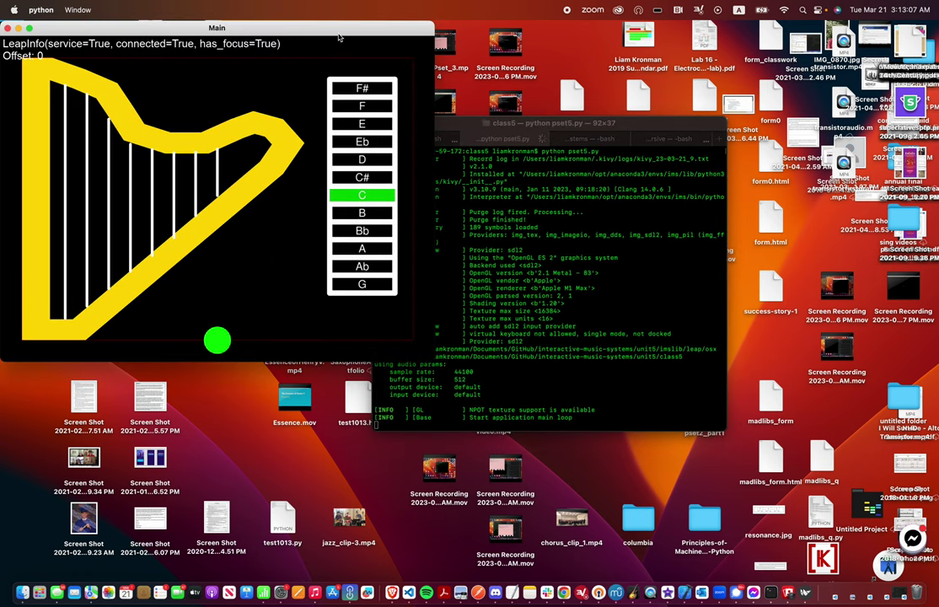
Drag the harp app window by its title bar from the top-left to the screen centre
left_click_drag(339, 37, 568, 99)
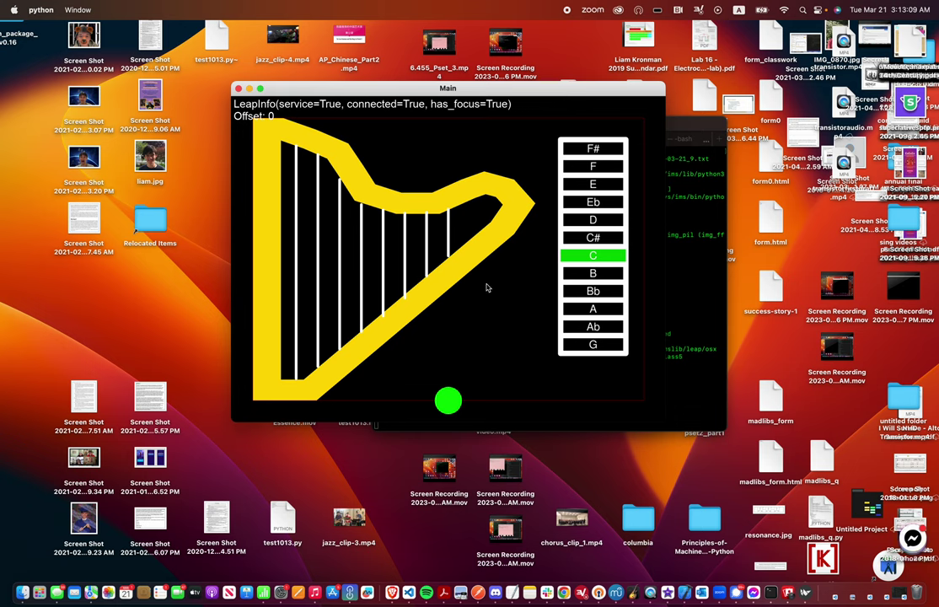